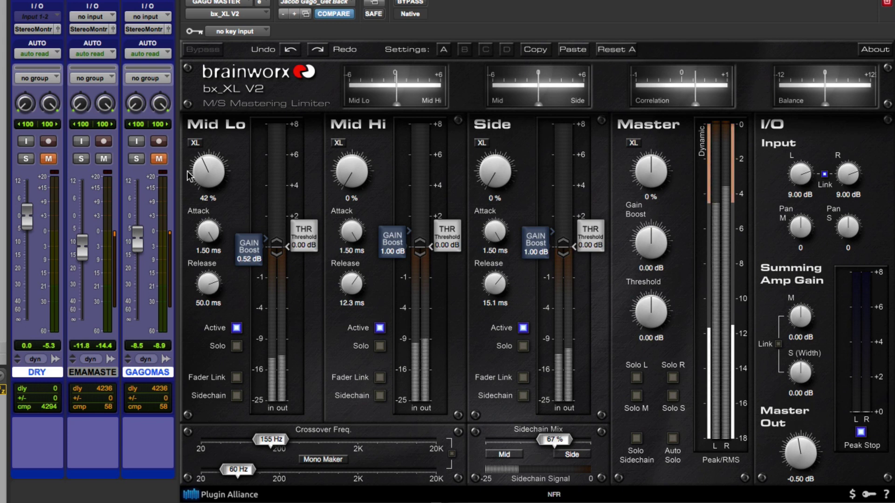
- Reset the bx_XL V2 linked input gain to 0 dB and enter -1 as the Master Out level
{"action": "left_click", "coordinate": [811, 195], "text": "alt"}
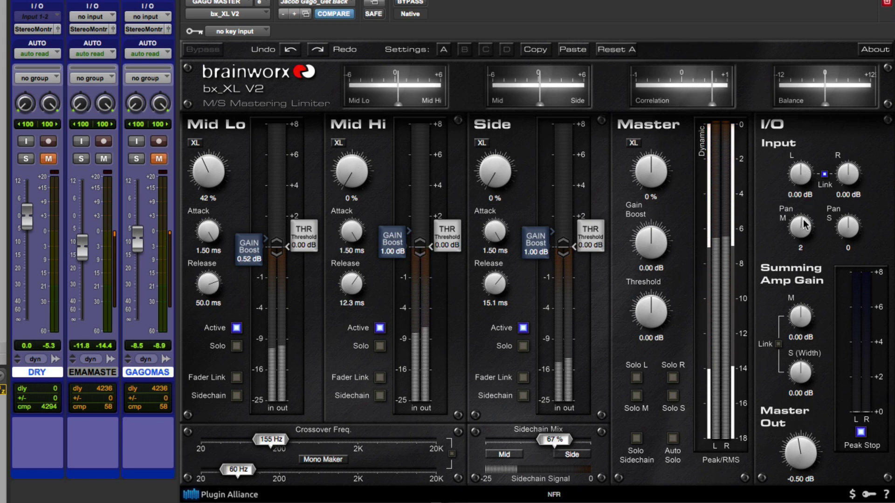
{"action": "scroll", "coordinate": [800, 227], "scroll_direction": "up", "scroll_amount": 2}
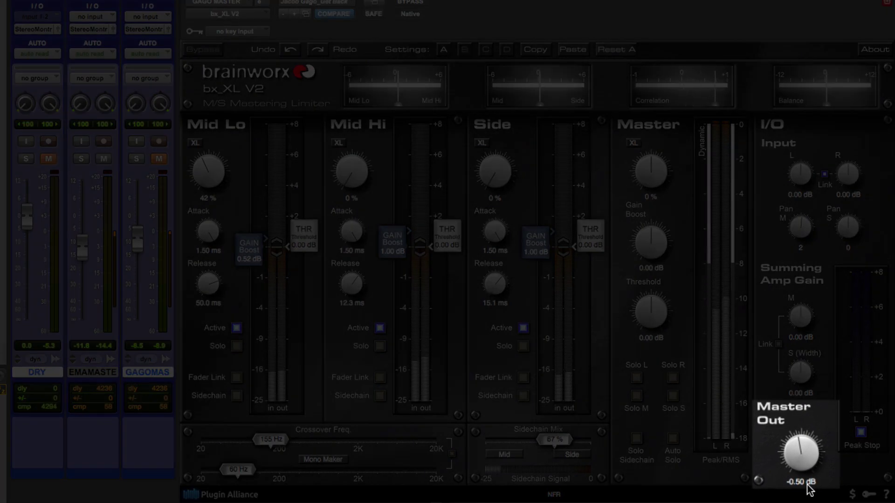
{"action": "left_click", "coordinate": [810, 485]}
{"action": "type", "text": "-1"}
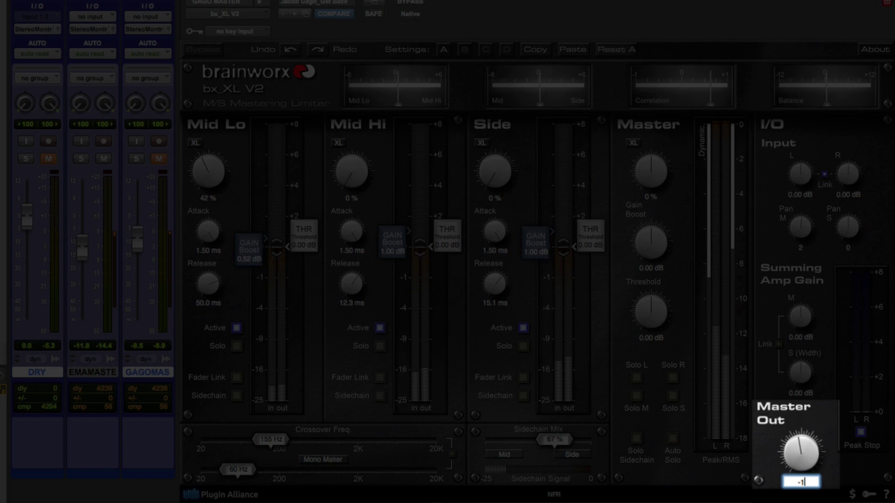
{"action": "key", "text": "Return"}
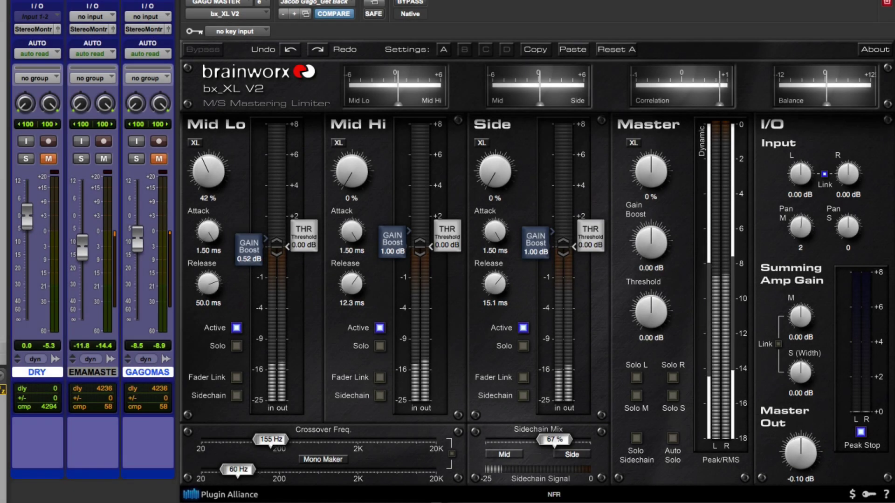
- Re-enter the Master Out level, going through -1.00 dB and settling at -0.50 dB
{"action": "left_click", "coordinate": [806, 480]}
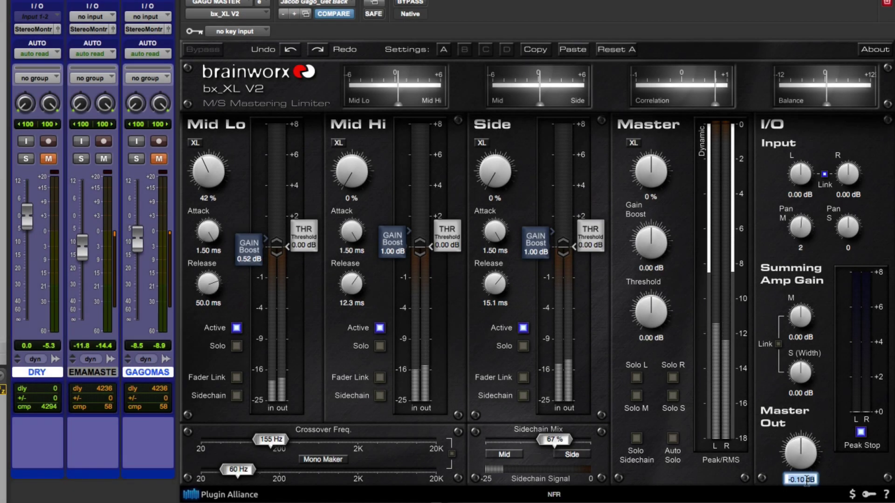
{"action": "type", "text": "-1"}
{"action": "key", "text": "Return"}
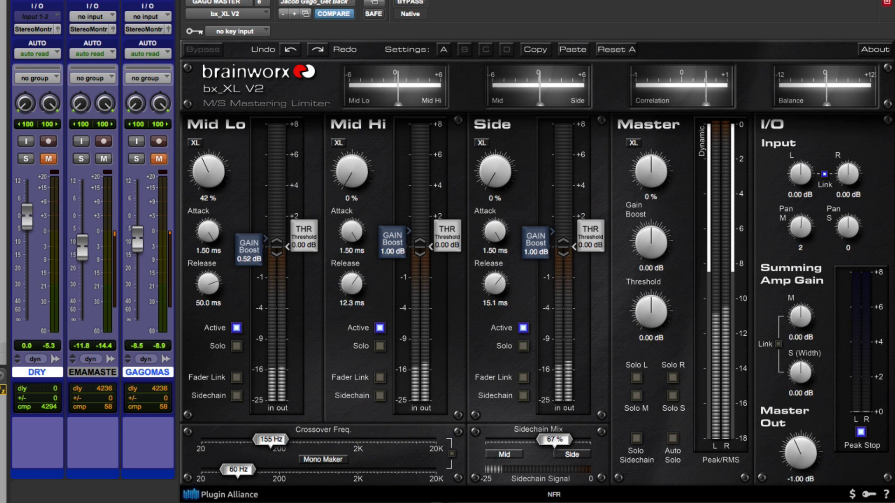
{"action": "left_click", "coordinate": [807, 480]}
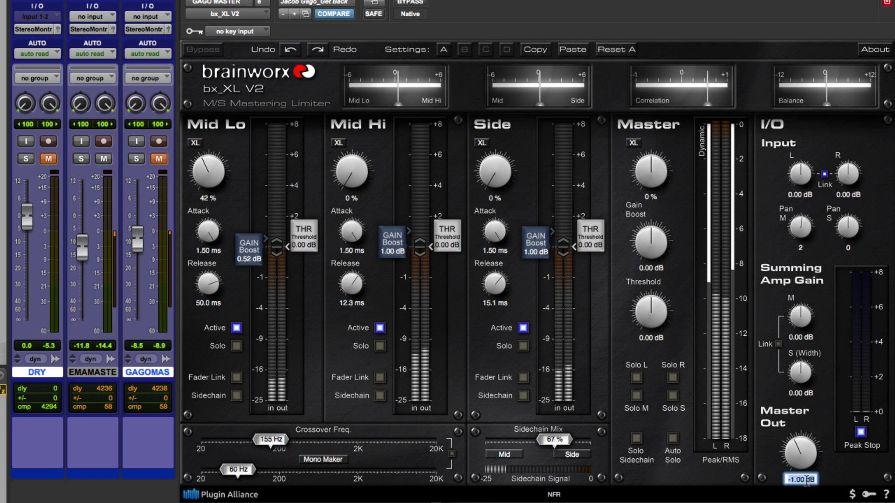
{"action": "type", "text": "-.5"}
{"action": "key", "text": "Return"}
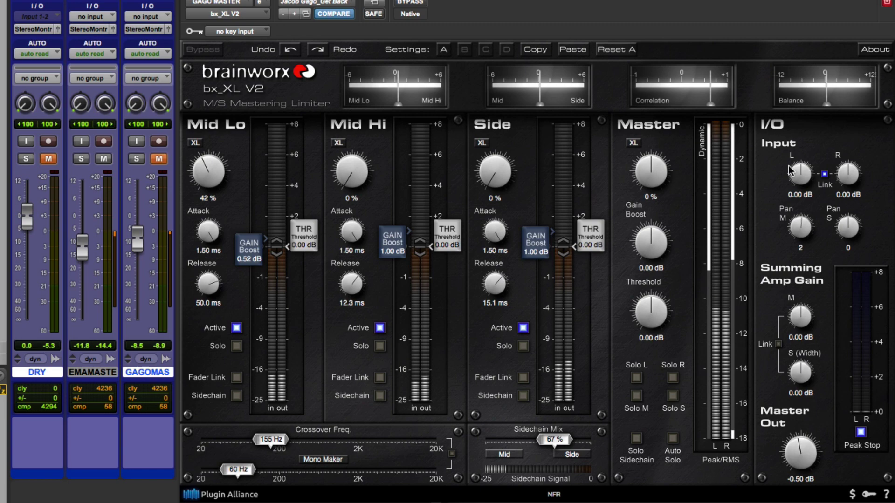
- Raise the linked Input L/R gain and set it exactly to 9 dB
{"action": "left_click_drag", "start_coordinate": [801, 177], "coordinate": [803, 154]}
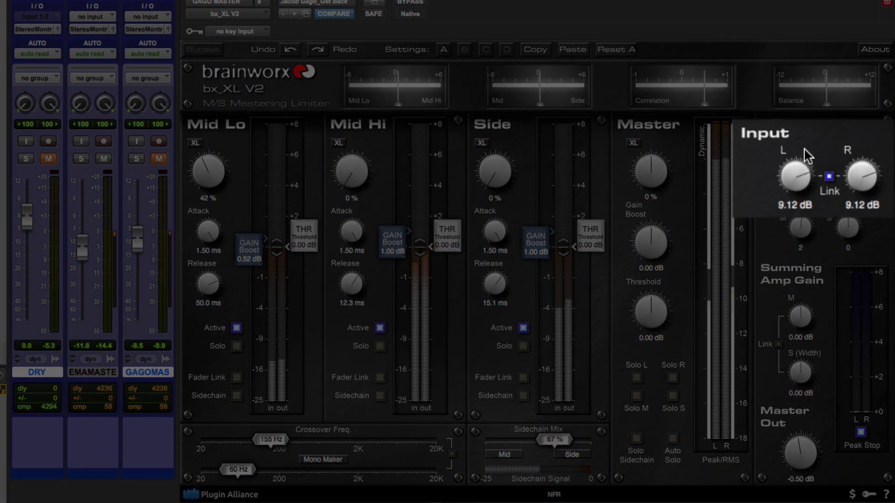
{"action": "left_click", "coordinate": [790, 205]}
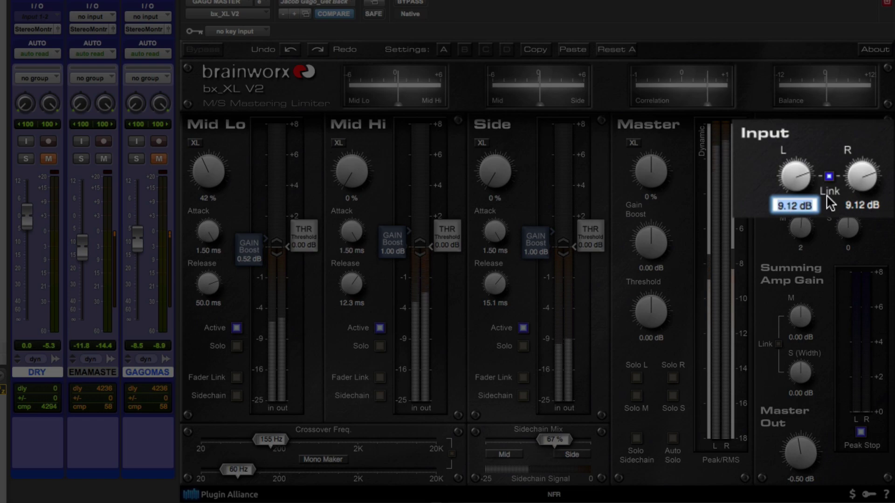
{"action": "type", "text": "9"}
{"action": "key", "text": "Return"}
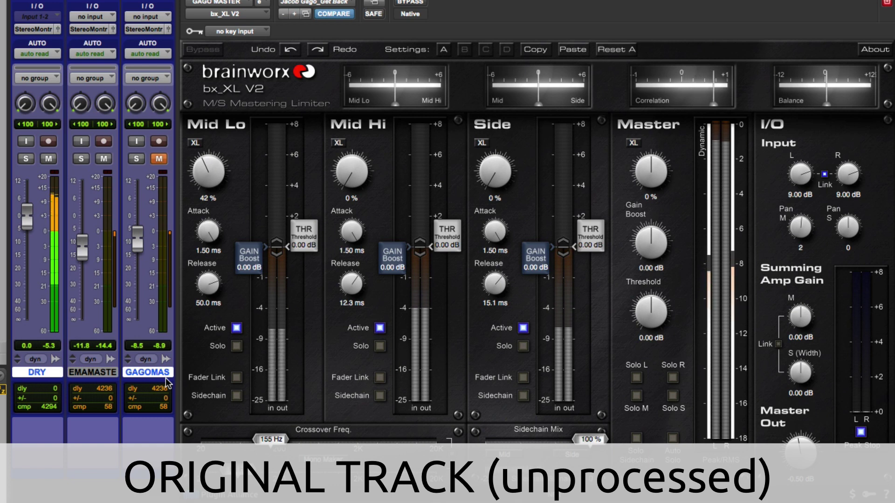
- Toggle mutes with Shift+M to A/B DRY and GAGO MASTER, ending on the mastered track
{"action": "key", "text": "shift+m"}
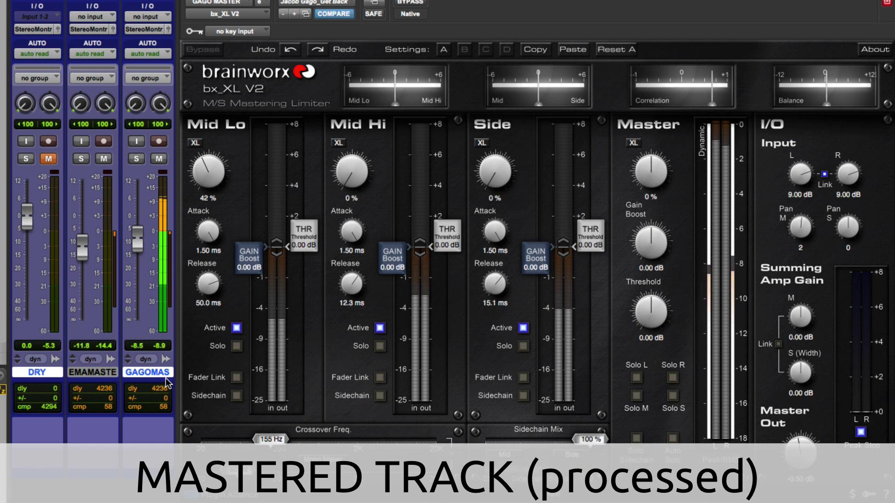
{"action": "key", "text": "shift+m"}
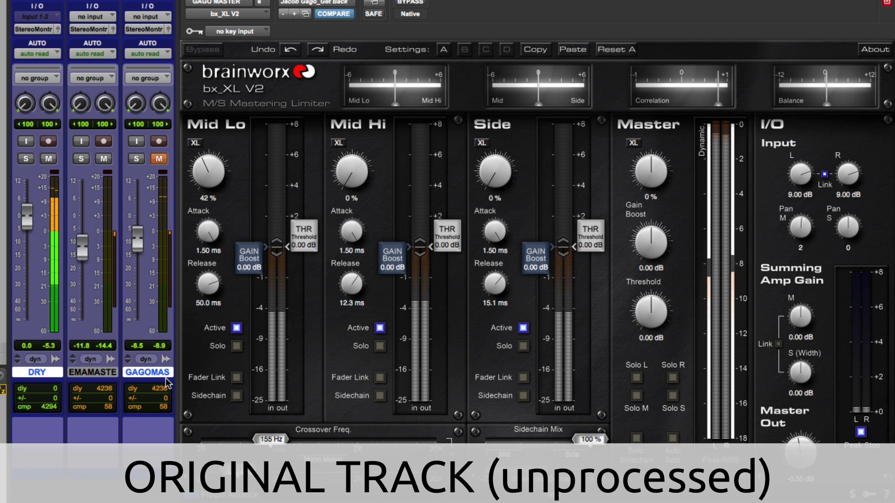
{"action": "key", "text": "shift+m"}
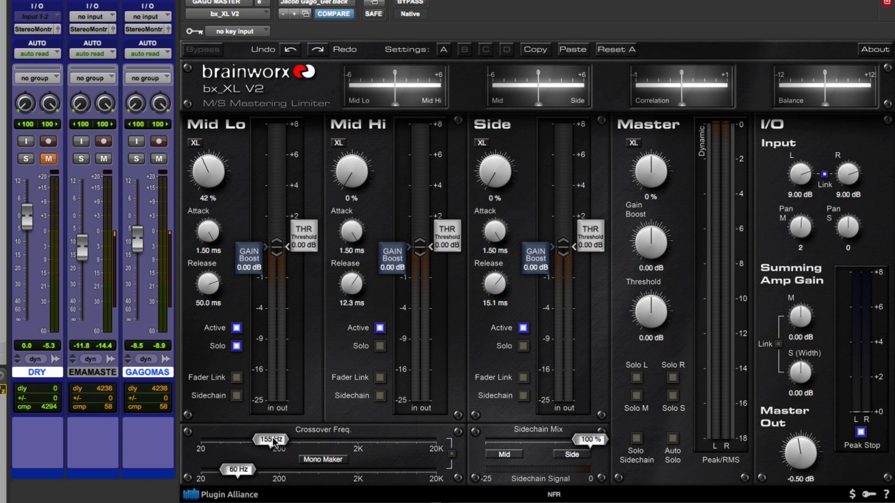
- In the Edit window, sweep the Mid Lo crossover frequency and settle it at 183 Hz
{"action": "key", "text": "ctrl+equal"}
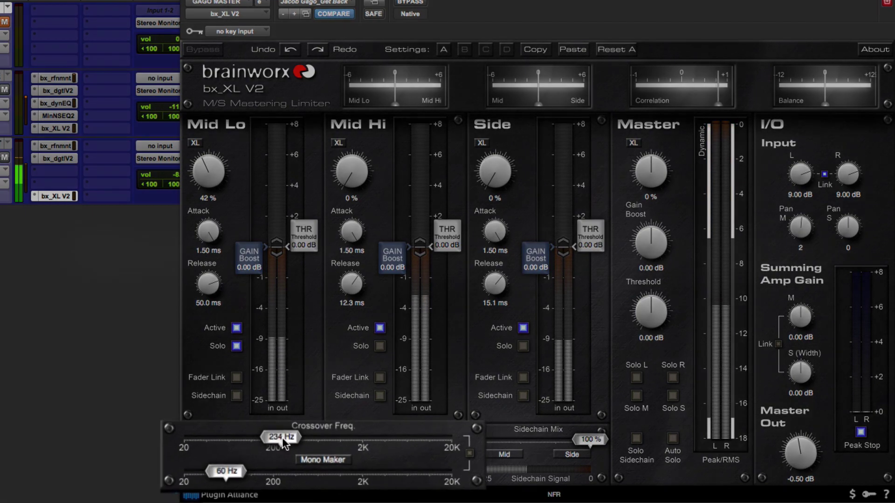
{"action": "left_click_drag", "start_coordinate": [272, 440], "coordinate": [385, 443]}
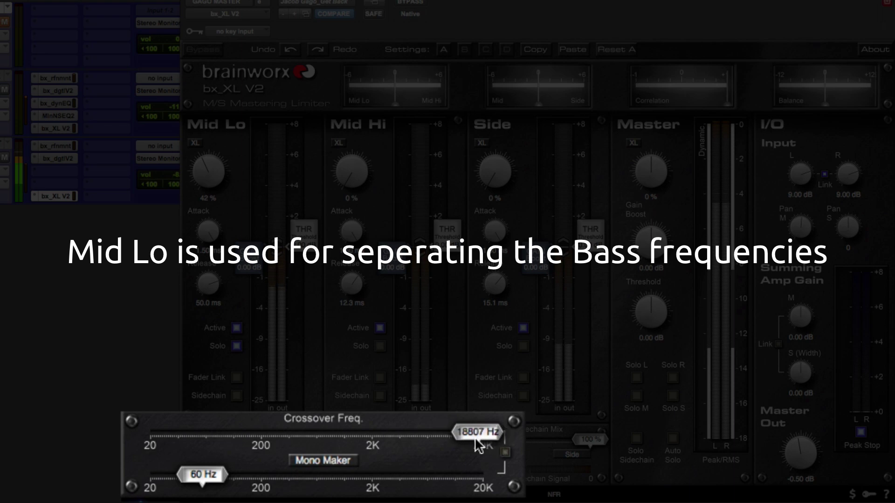
{"action": "left_click_drag", "start_coordinate": [476, 438], "coordinate": [422, 440]}
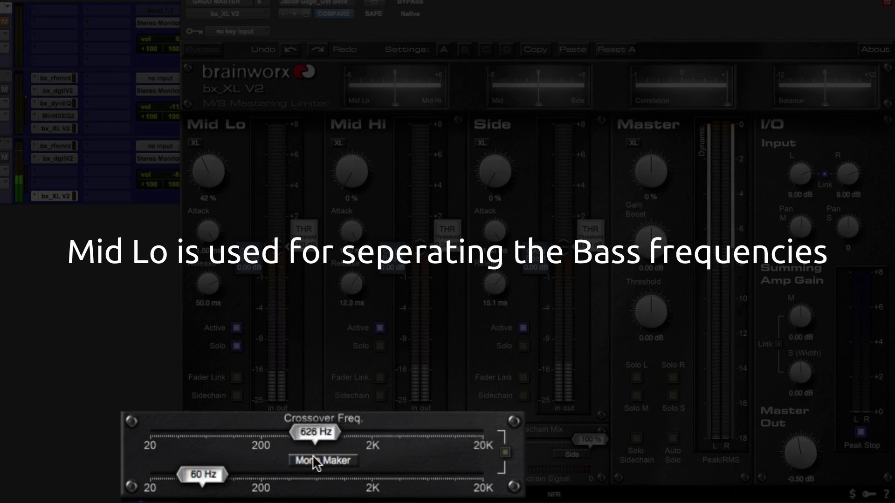
{"action": "left_click_drag", "start_coordinate": [307, 457], "coordinate": [255, 475]}
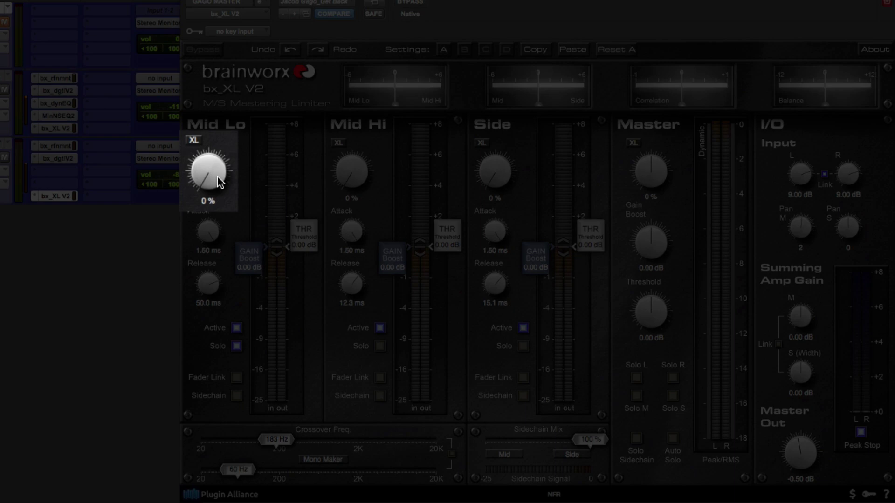
- Turn the Mid Lo XL saturation fully down, then bring it up to 31%
{"action": "left_click_drag", "start_coordinate": [223, 182], "coordinate": [222, 196]}
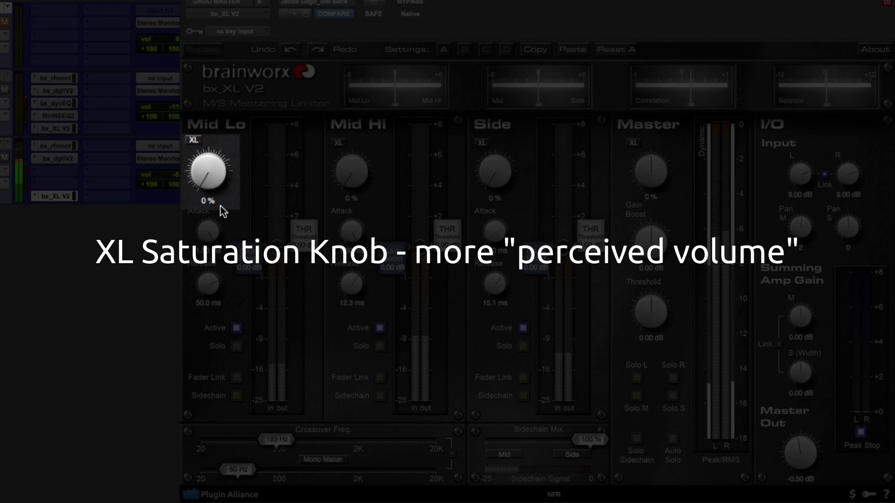
{"action": "left_click_drag", "start_coordinate": [214, 190], "coordinate": [222, 121]}
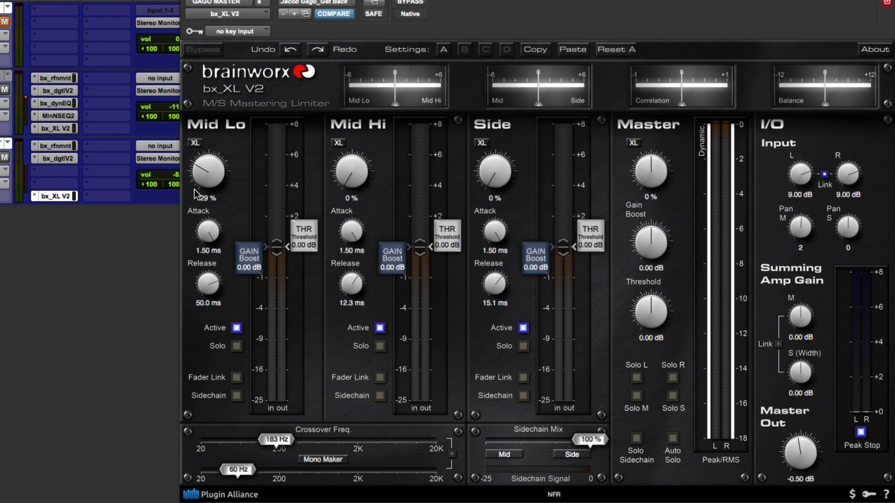
{"action": "left_click_drag", "start_coordinate": [195, 190], "coordinate": [196, 189]}
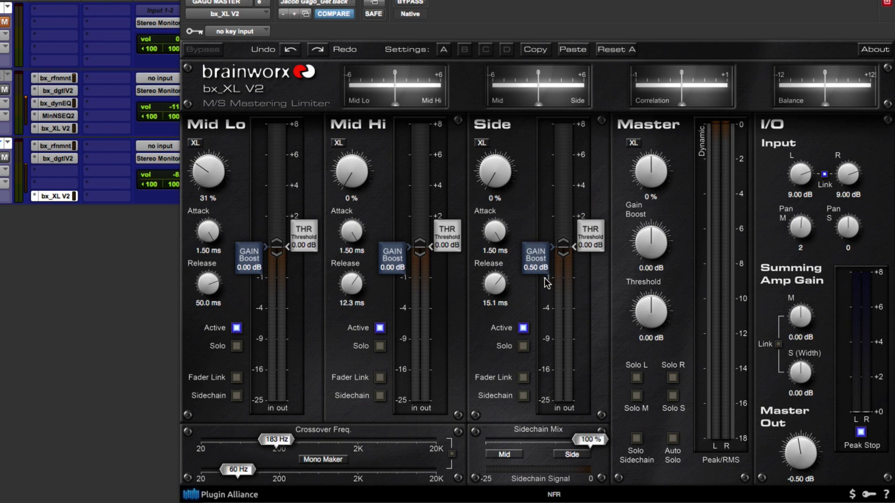
{"action": "left_click_drag", "start_coordinate": [534, 266], "coordinate": [535, 190]}
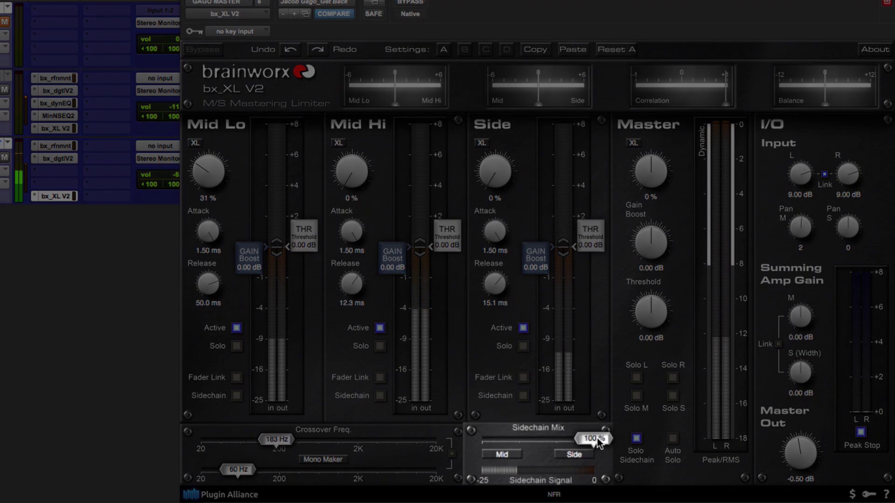
- Lower the bx_XL V2 Sidechain Mix from 100% to 66%
{"action": "left_click_drag", "start_coordinate": [598, 442], "coordinate": [555, 462]}
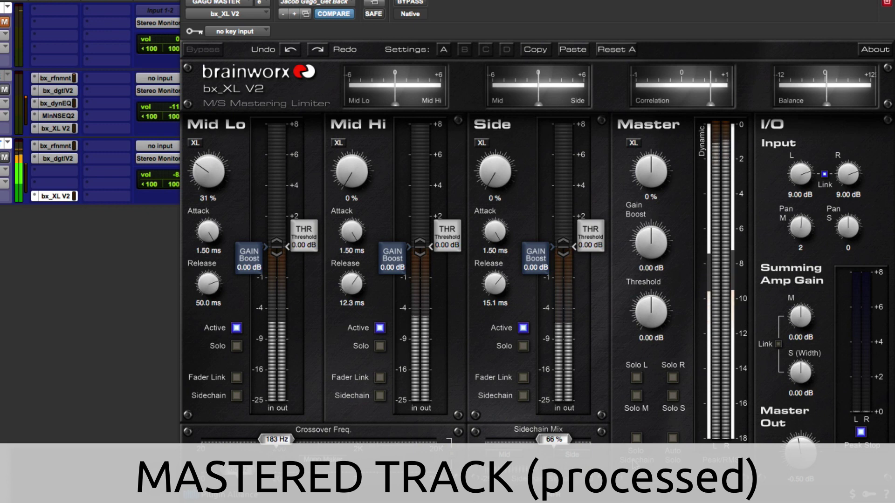
- Show the Mix window with the DRY and mastered track channel strips using Ctrl+=
{"action": "key", "text": "ctrl+="}
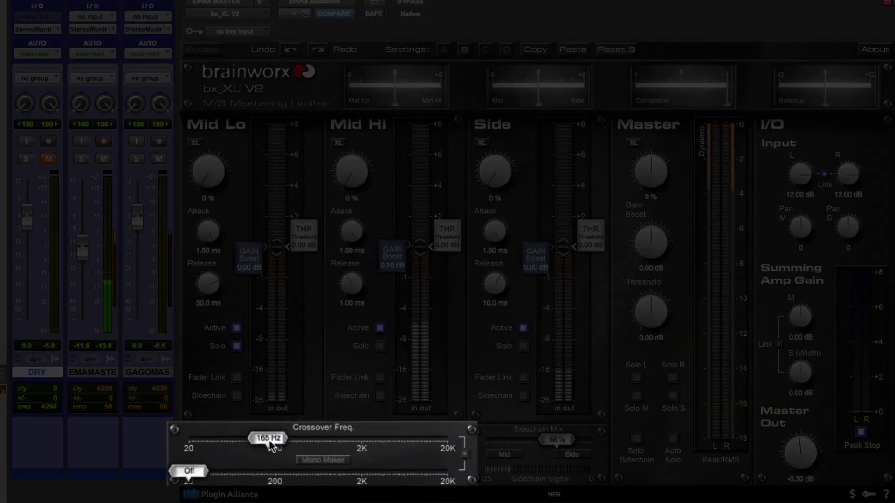
- Set the crossover to 143 Hz, solo the Mid Hi band, and zero its gain boost
{"action": "mouse_move", "coordinate": [266, 440]}
{"action": "left_mouse_down"}
{"action": "mouse_move", "coordinate": [436, 445]}
{"action": "mouse_move", "coordinate": [278, 441]}
{"action": "mouse_move", "coordinate": [261, 449]}
{"action": "mouse_move", "coordinate": [269, 442]}
{"action": "left_mouse_up"}
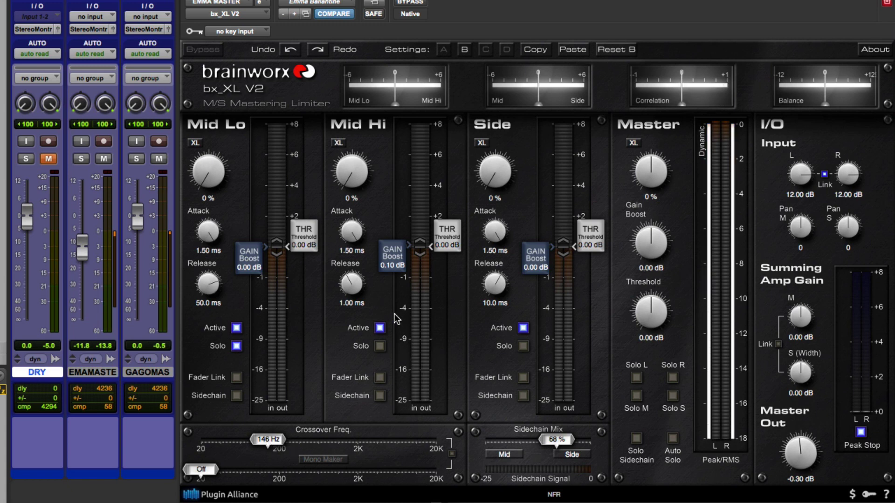
{"action": "left_click", "coordinate": [381, 346]}
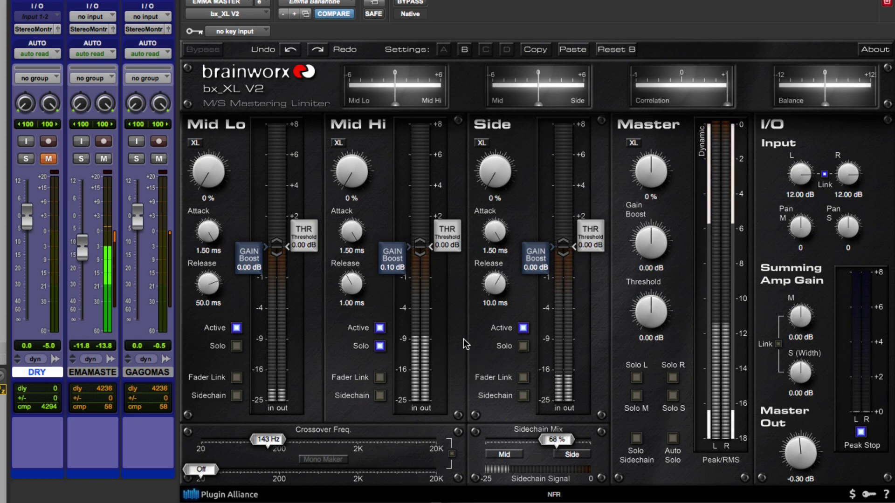
{"action": "left_click_drag", "start_coordinate": [395, 265], "coordinate": [430, 291]}
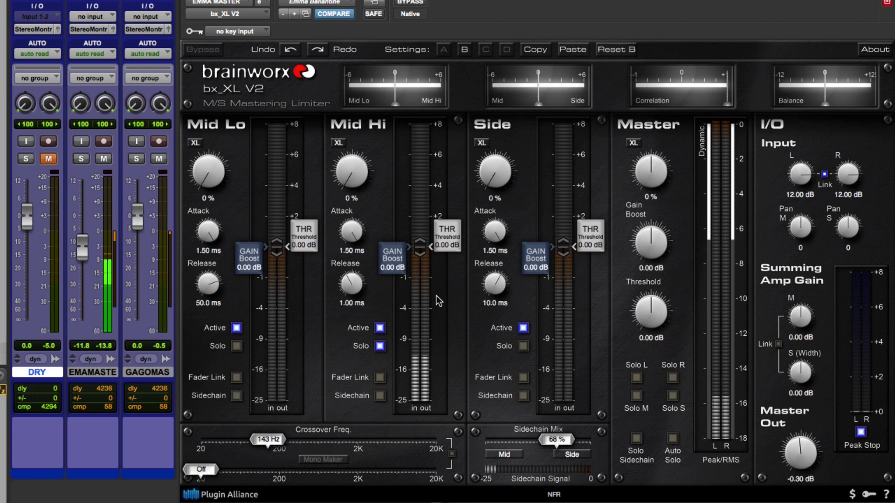
- Solo the Side signal in bx_XL V2 in place of the Mid Hi band
{"action": "left_click", "coordinate": [523, 345]}
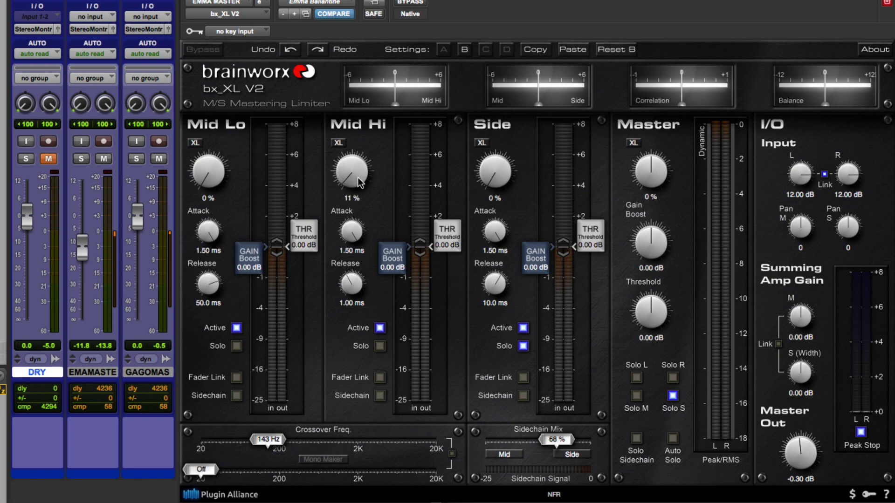
- Set Mid Hi XL to 0%, trying 20%, and raise Mid Hi gain boost to 0.38 dB
{"action": "left_click_drag", "start_coordinate": [357, 177], "coordinate": [384, 211]}
{"action": "type", "text": "20"}
{"action": "key", "text": "Return"}
{"action": "left_click_drag", "start_coordinate": [392, 259], "coordinate": [386, 206]}
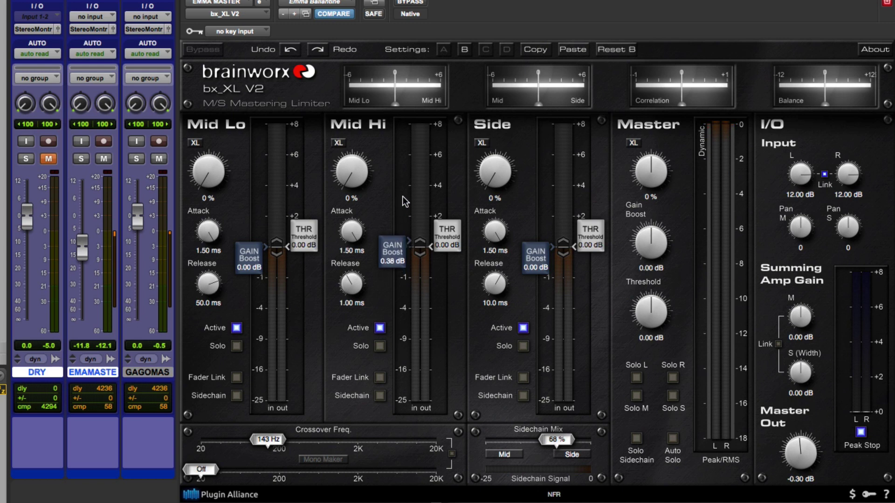
- Try a Mid Hi gain boost near 1 dB, reset it to 0 dB, then set 0.09 dB
{"action": "left_click_drag", "start_coordinate": [401, 133], "coordinate": [403, 108]}
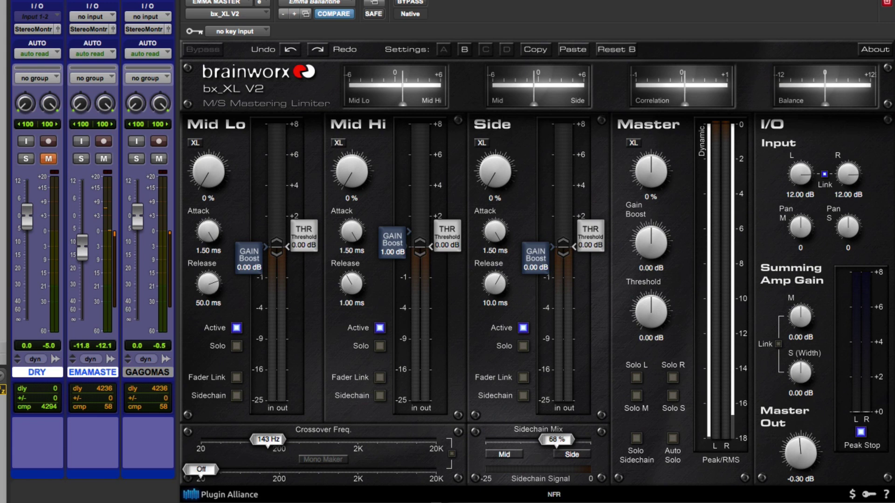
{"action": "left_click", "coordinate": [386, 246], "text": "alt"}
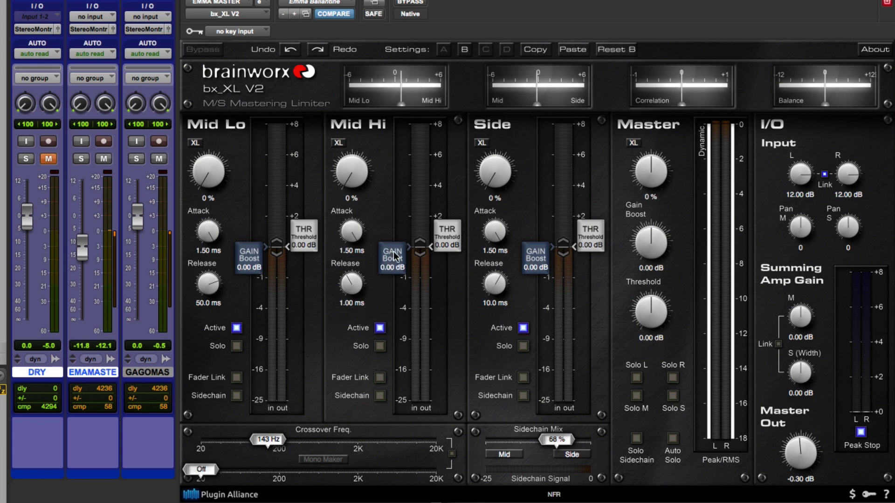
{"action": "left_click_drag", "start_coordinate": [394, 256], "coordinate": [393, 234]}
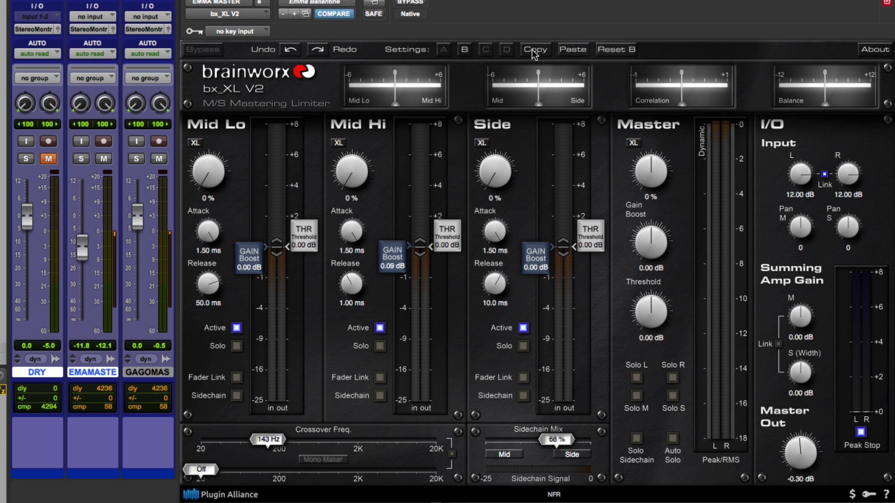
- Paste the current settings into slot C, set its Crossover Freq. to Off, and A/B against B
{"action": "left_click", "coordinate": [492, 53]}
{"action": "left_click", "coordinate": [570, 49]}
{"action": "left_click_drag", "start_coordinate": [273, 443], "coordinate": [119, 434]}
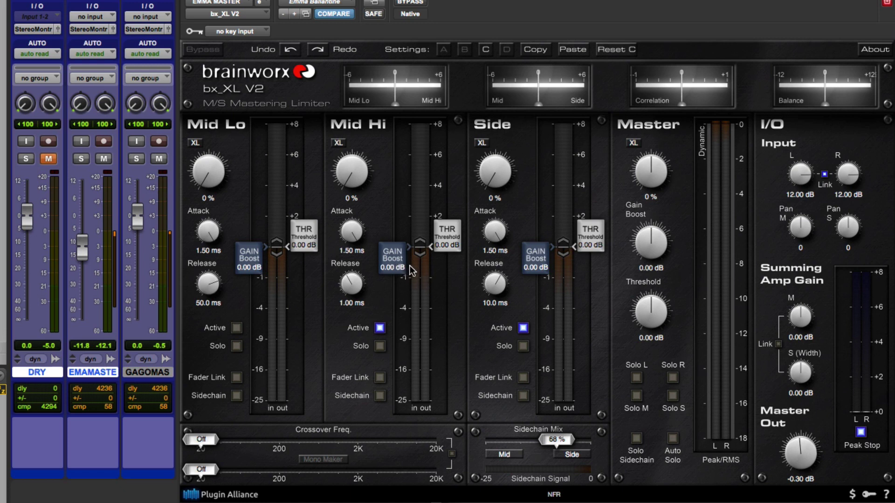
{"action": "left_click", "coordinate": [464, 49]}
{"action": "left_click", "coordinate": [486, 50]}
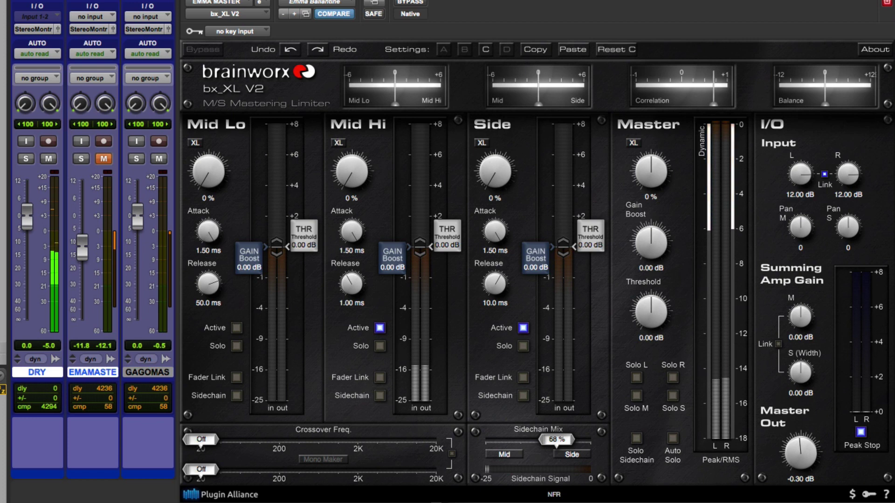
- Switch between settings B with the 143 Hz split and C without it
{"action": "left_click", "coordinate": [469, 48]}
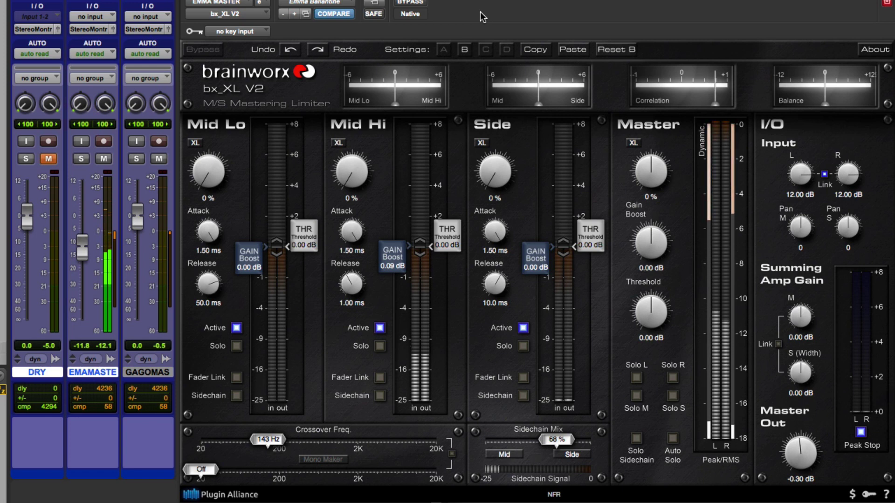
{"action": "left_click", "coordinate": [487, 45]}
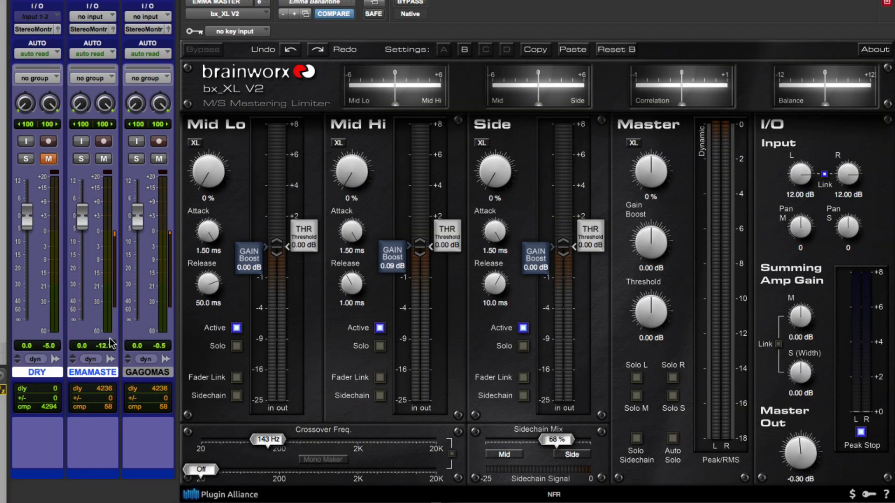
- Bring back the Mixer and bx_XL V2 window, then mute EMMA MASTER to hear the DRY original
{"action": "key", "text": "super+equal"}
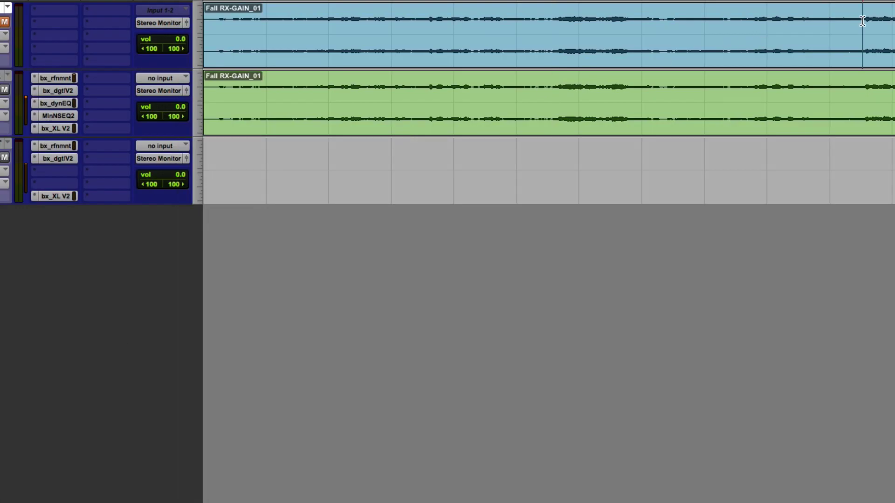
{"action": "key", "text": "super+equal"}
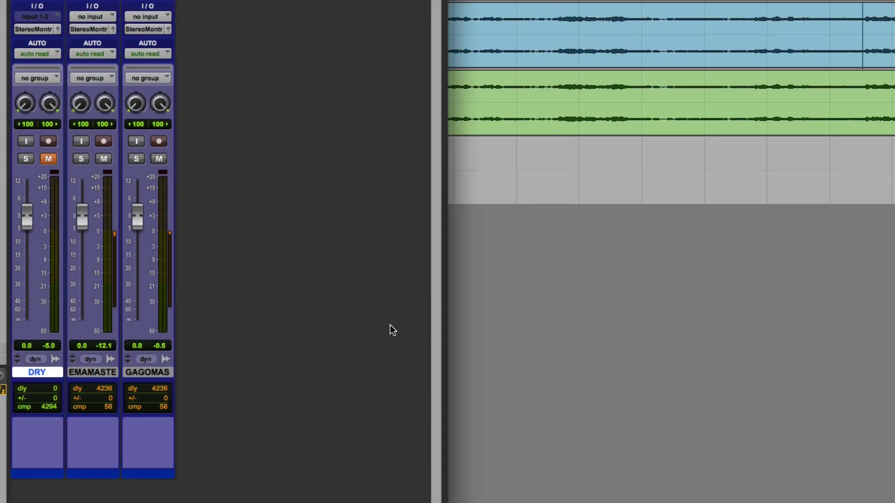
{"action": "key", "text": "ctrl+alt+super+w"}
{"action": "left_click", "coordinate": [114, 374], "text": "shift"}
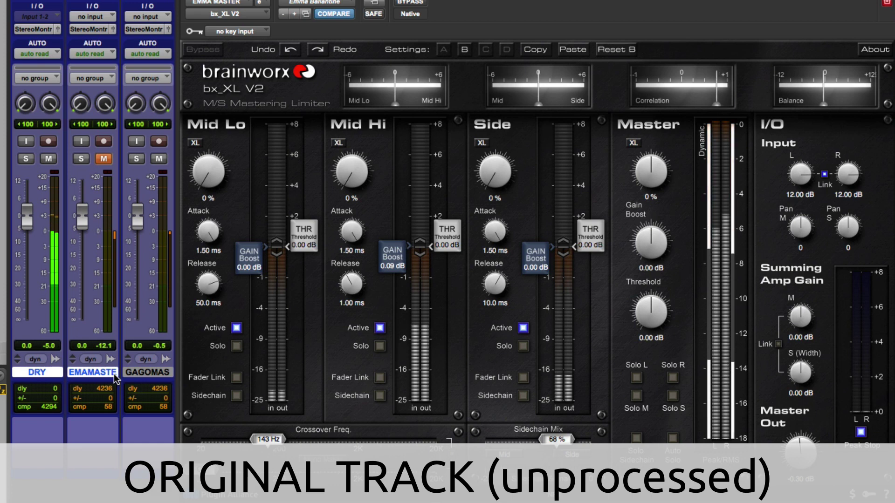
- Mute DRY so only the mastered EMMA MASTER track plays
{"action": "key", "text": "shift+m"}
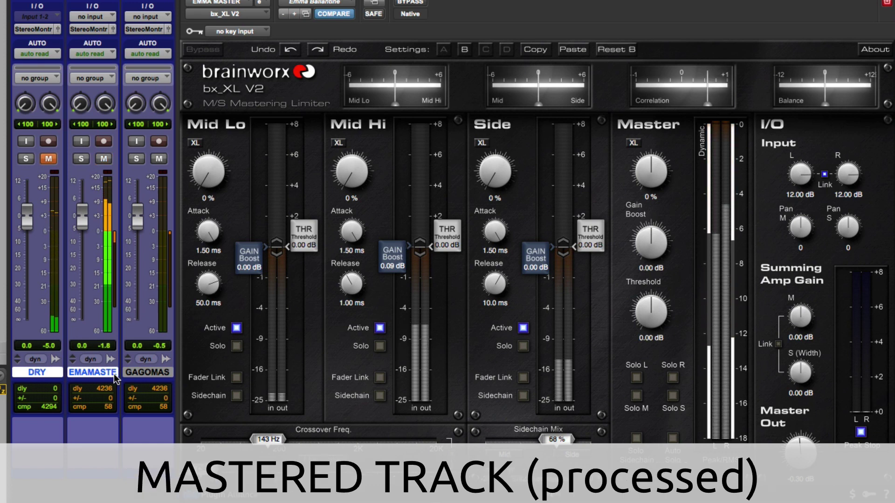